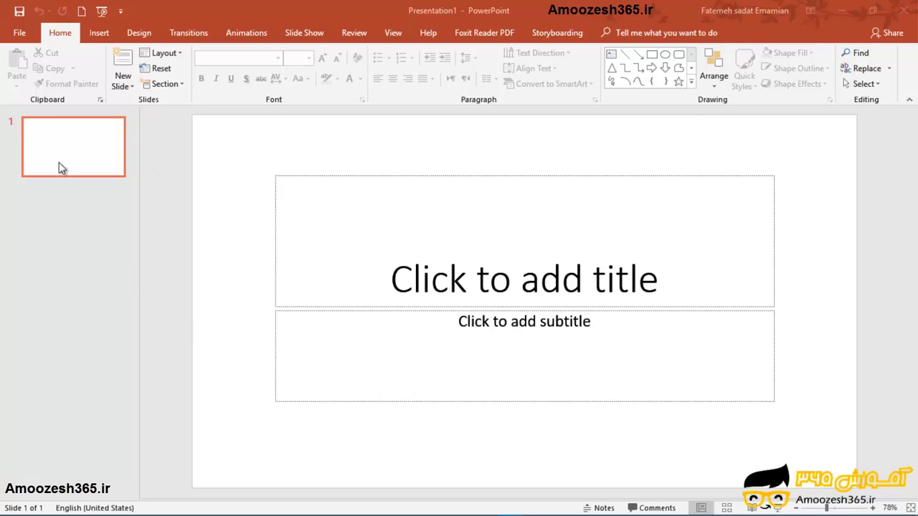
- Browse the File backstage, switch the recent list to folders, and return to the blank slide
click(20, 35)
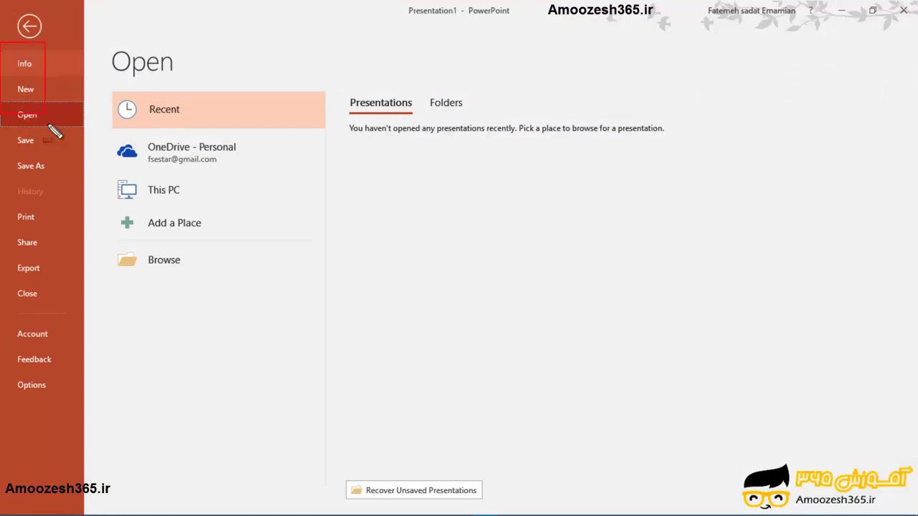
drag(54, 130, 82, 413)
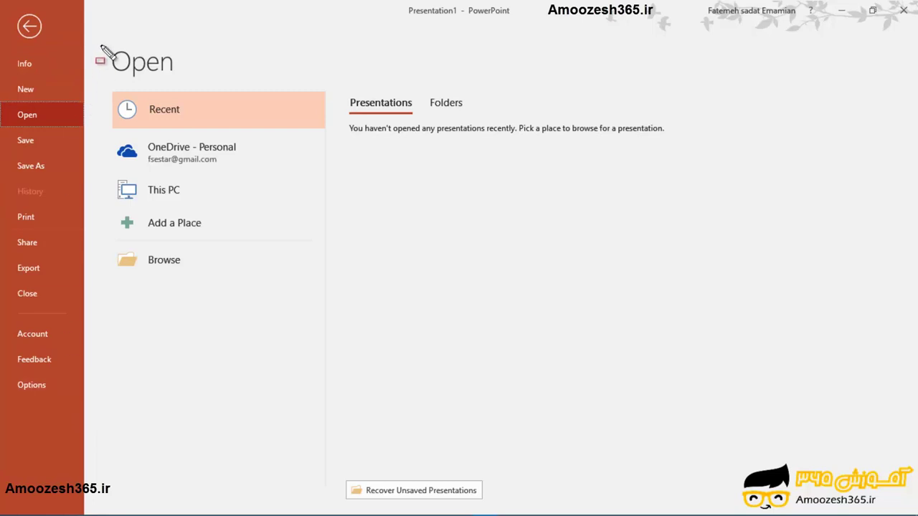
drag(100, 45, 314, 311)
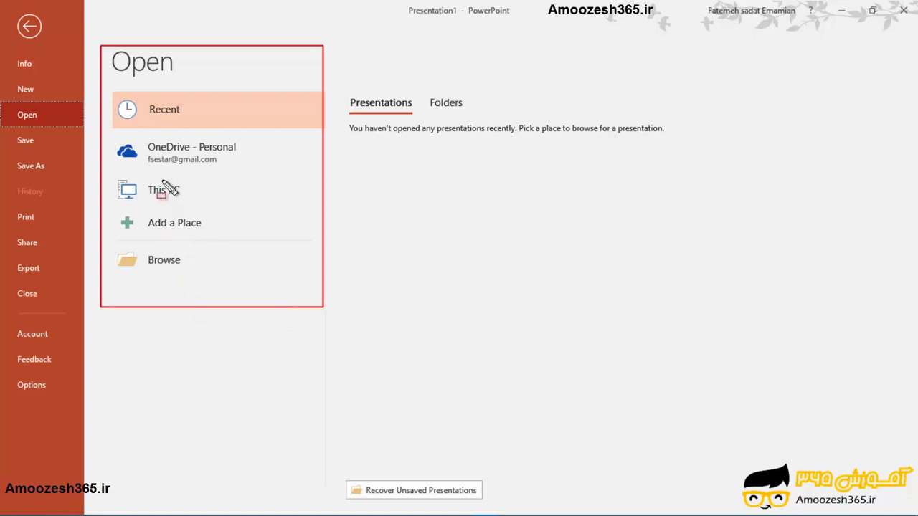
key(Escape)
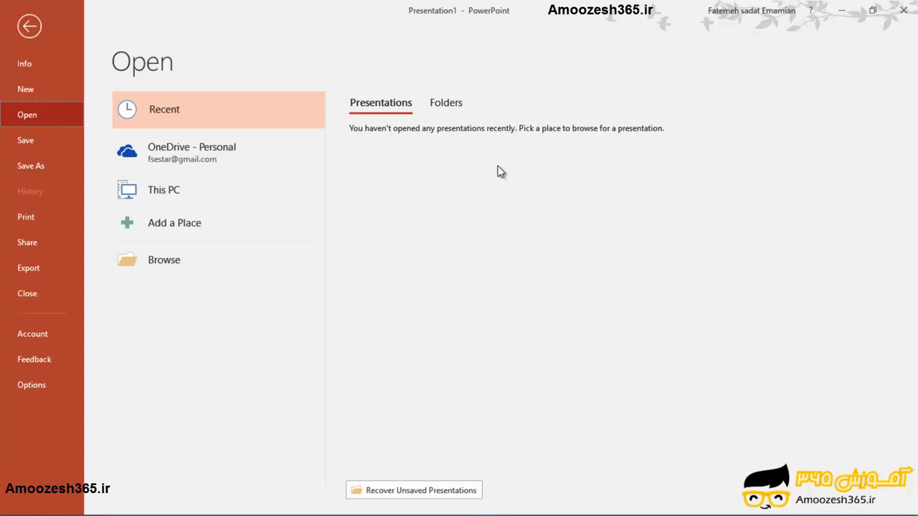
click(453, 111)
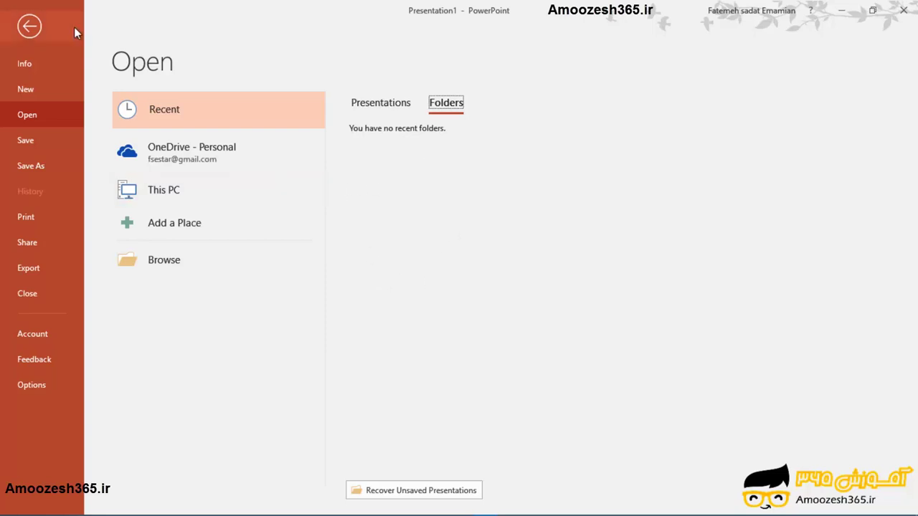
click(29, 31)
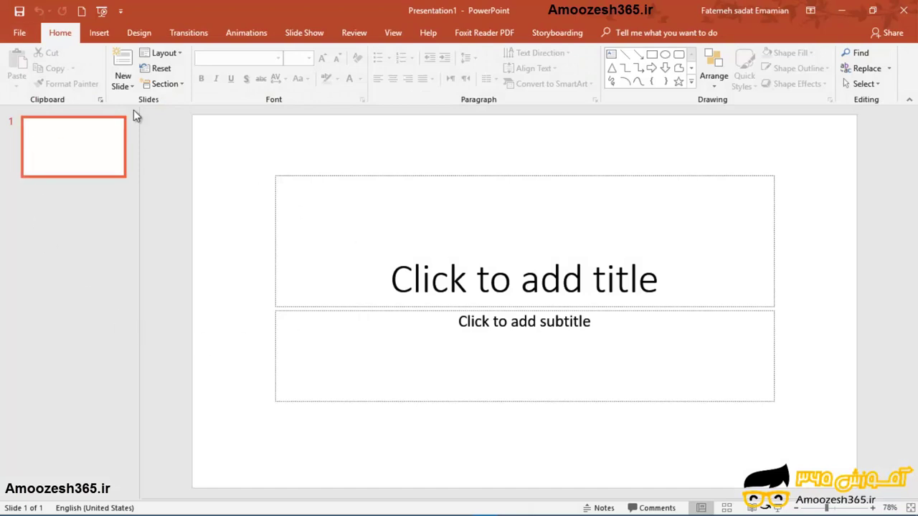
- Show the Info page for Presentation1, listing 1 slide and not yet saved
click(22, 33)
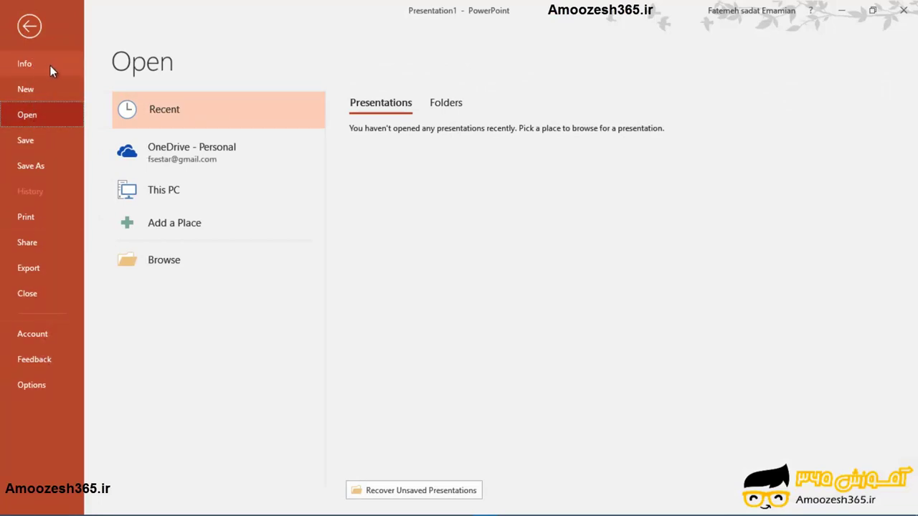
click(25, 65)
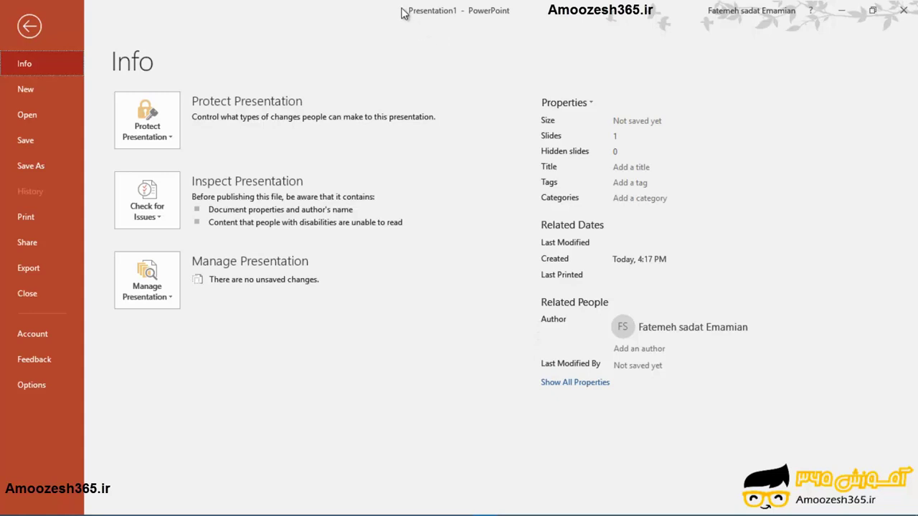
drag(404, 2, 462, 27)
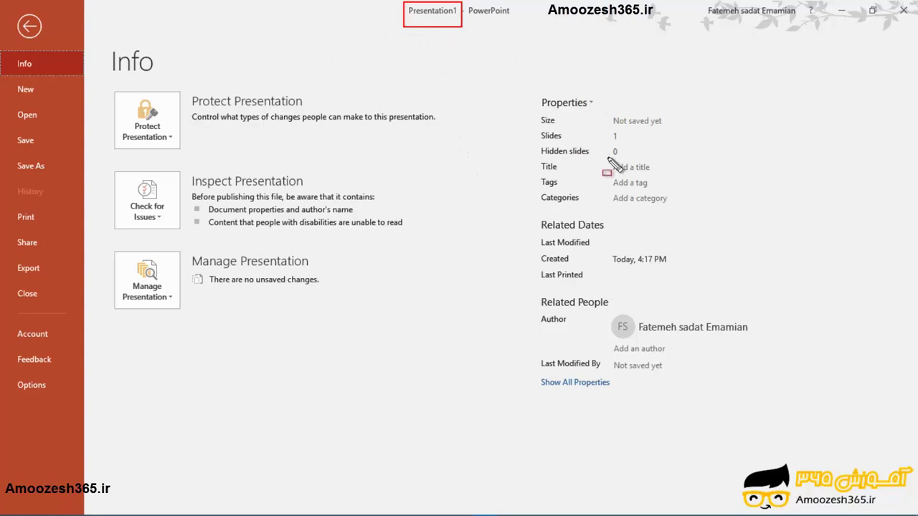
mouse_move(564, 102)
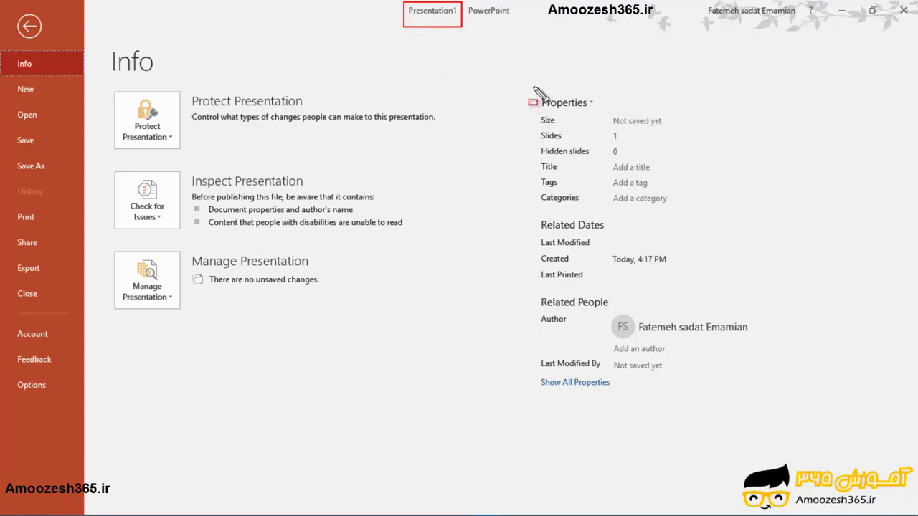
mouse_move(533, 88)
mouse_down()
mouse_move(641, 313)
mouse_move(691, 393)
mouse_up()
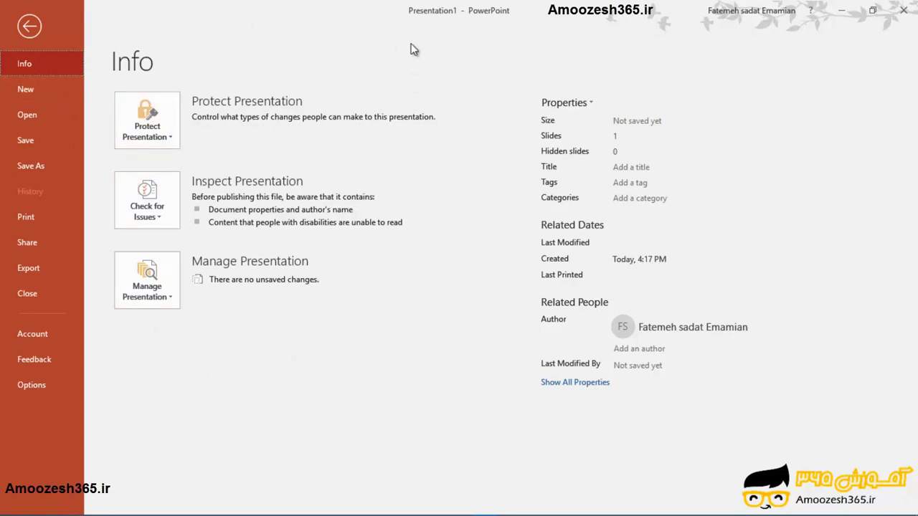
- Create Presentation2 from the Parallax theme's orange colour variant
click(19, 94)
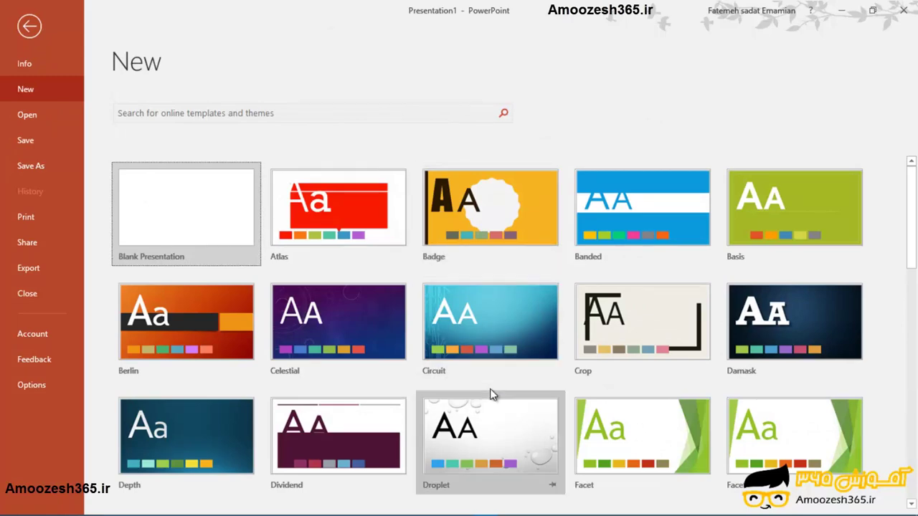
scroll(487, 385, down, 5)
scroll(487, 388, down, 5)
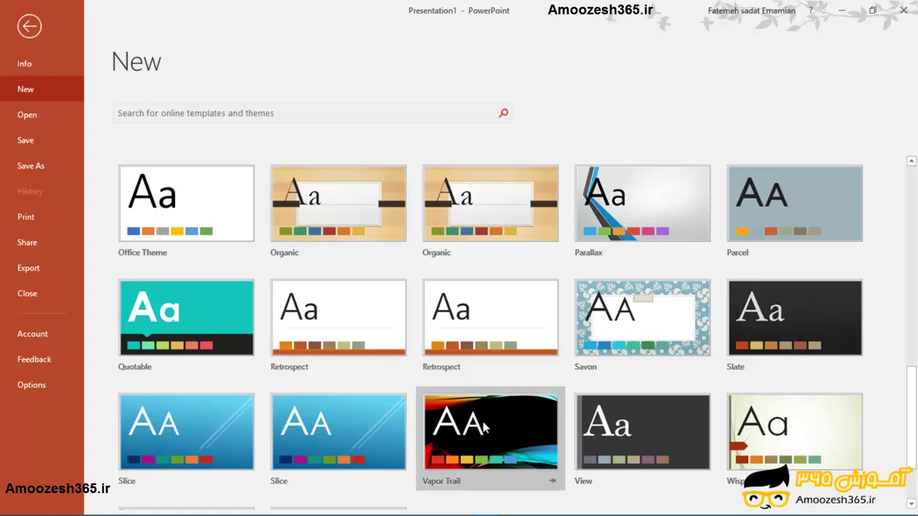
click(652, 218)
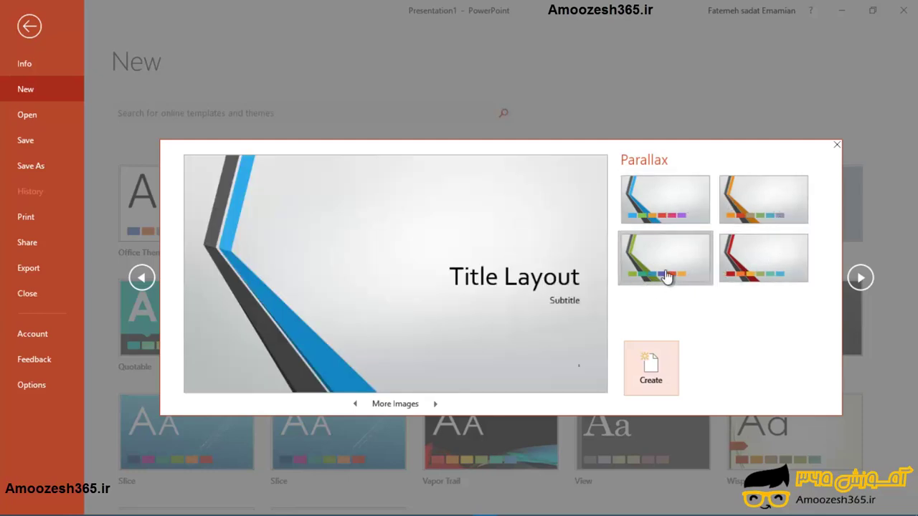
click(778, 210)
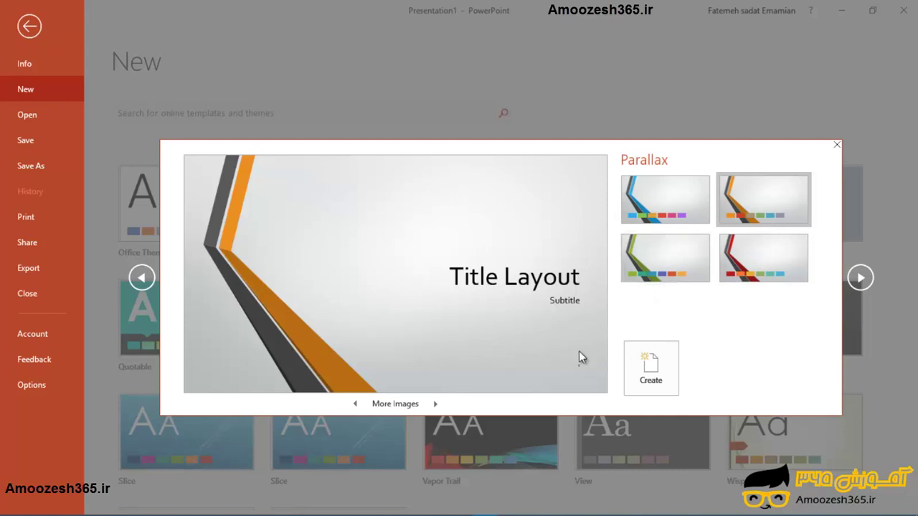
click(660, 369)
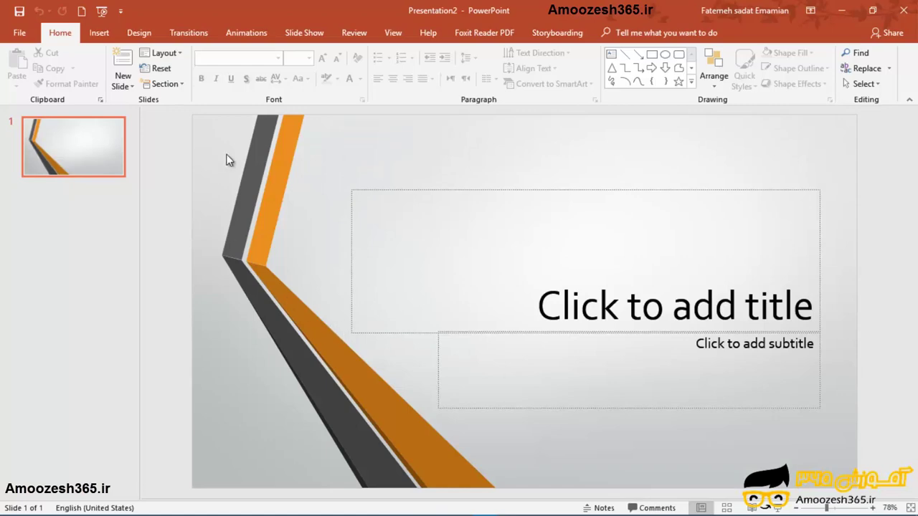
- Show Presentation2's Open page, which lists no recently opened presentations
click(18, 36)
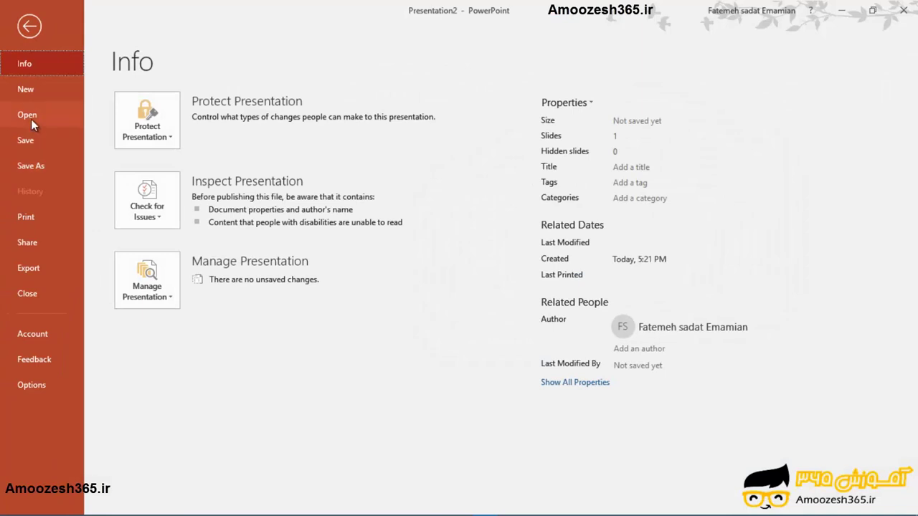
click(29, 117)
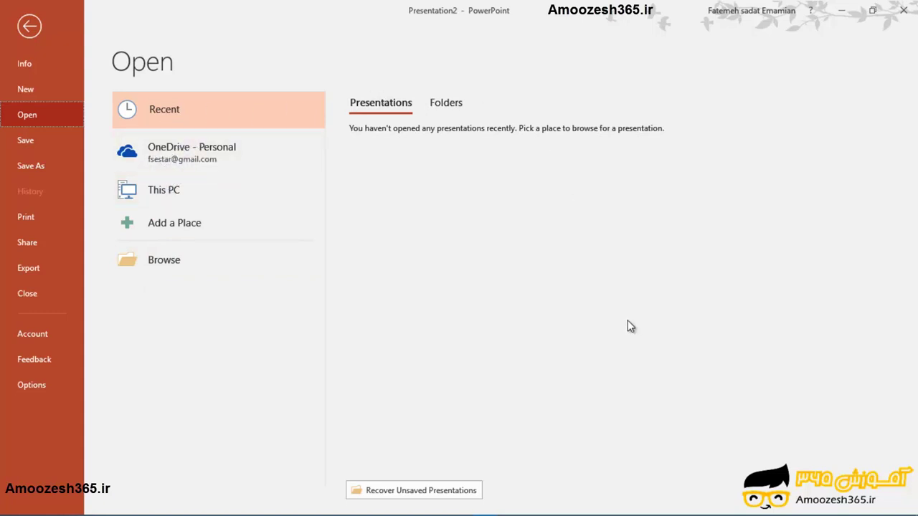
click(179, 109)
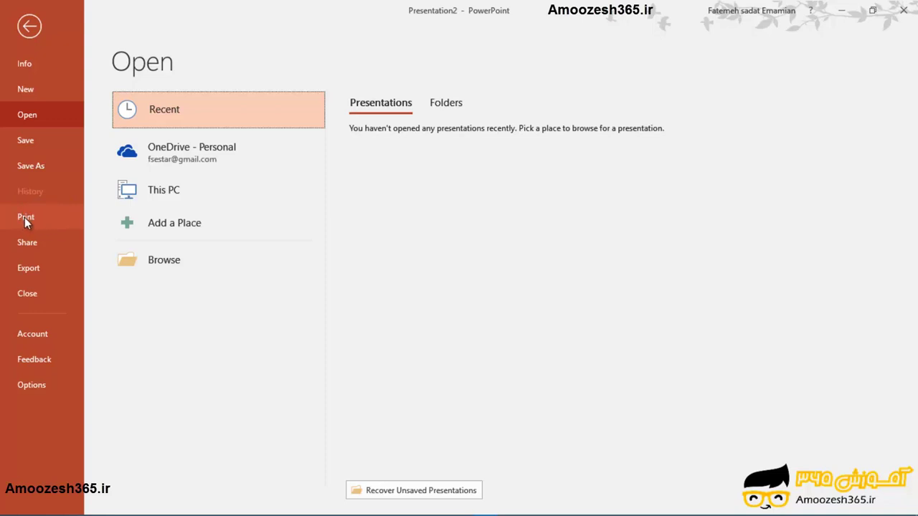
- Review print settings and the printer list without changing printer, then show the Share page
click(25, 217)
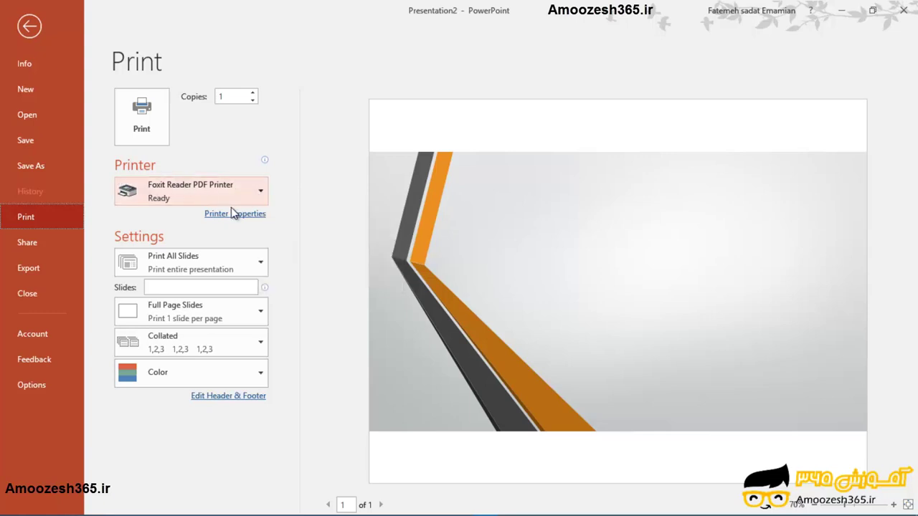
click(260, 192)
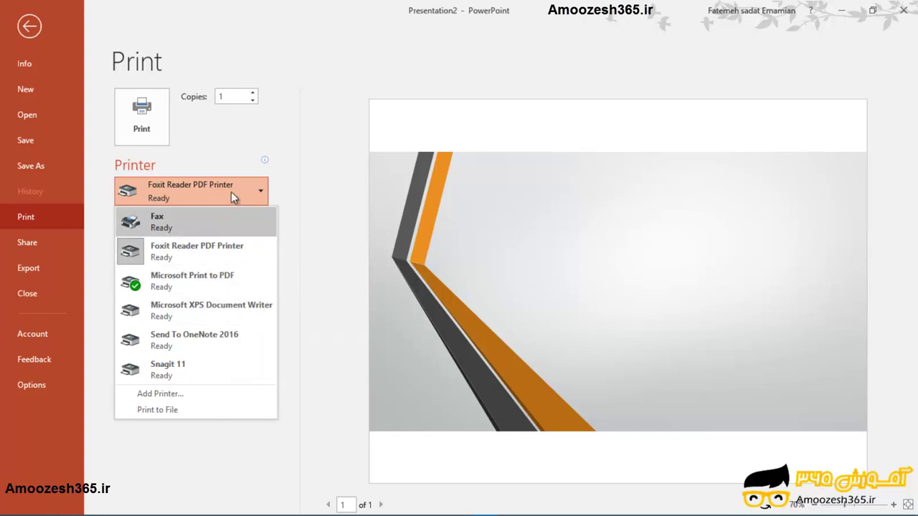
click(322, 267)
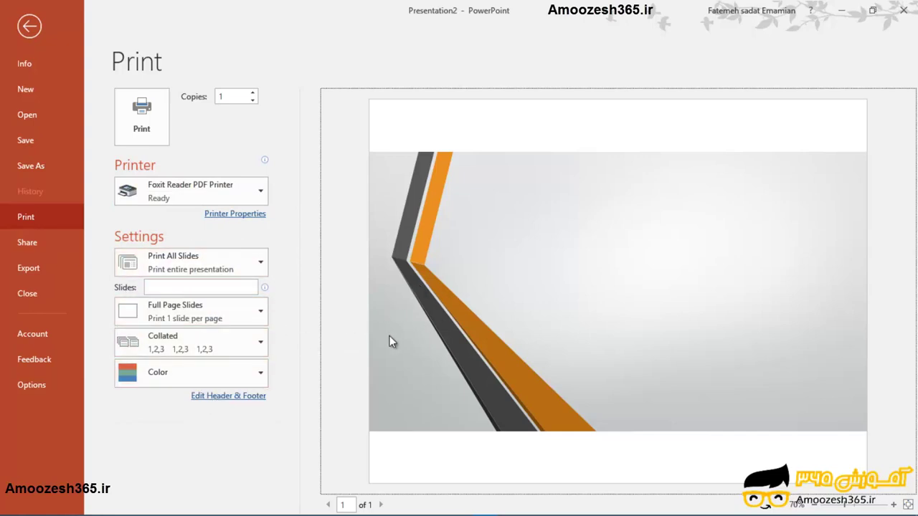
click(38, 244)
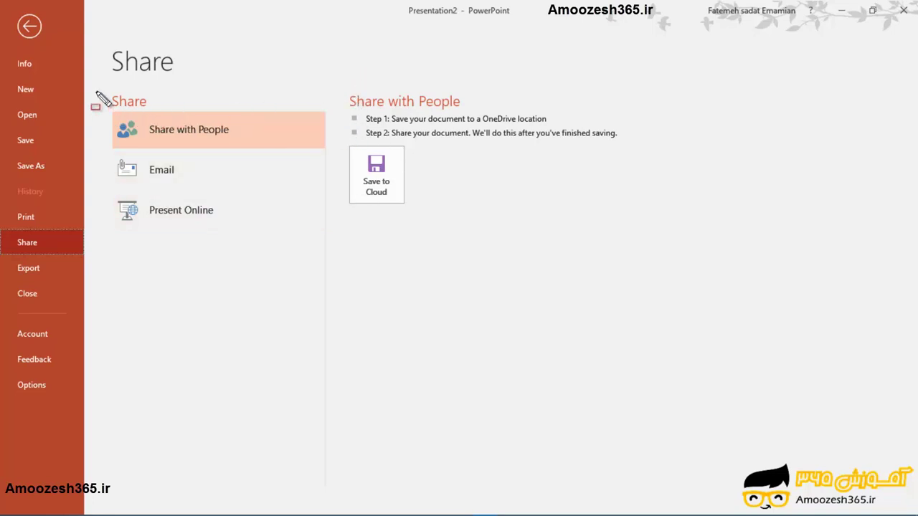
mouse_move(333, 77)
mouse_down()
mouse_move(374, 138)
mouse_move(641, 225)
mouse_up()
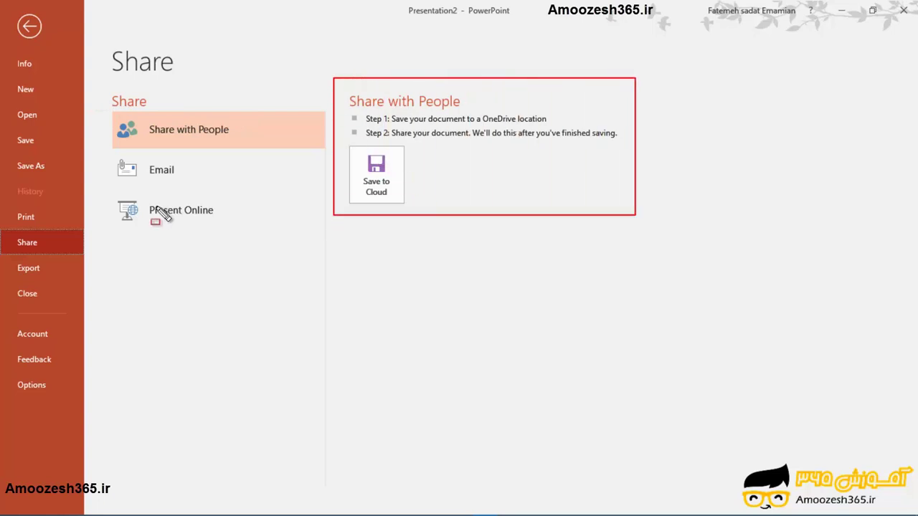
key(Escape)
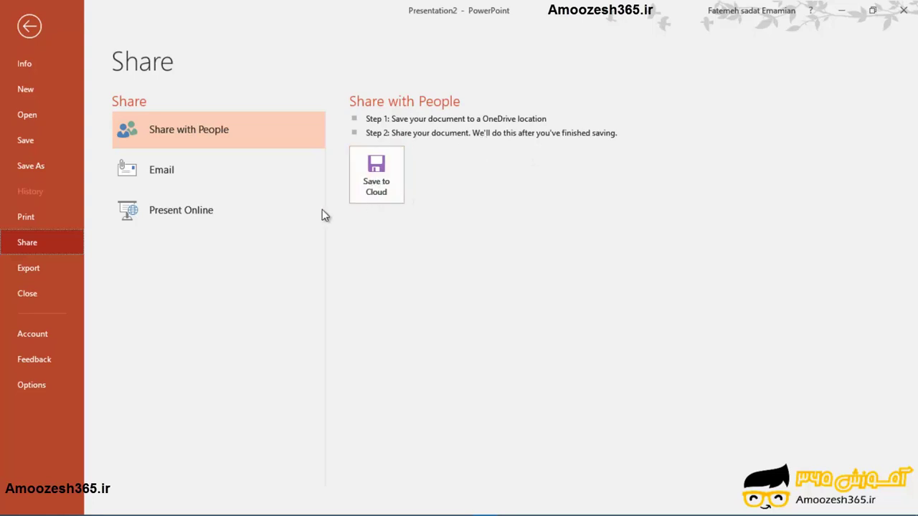
- Look at the Email and Present Online sharing options, then show the Export page
click(166, 174)
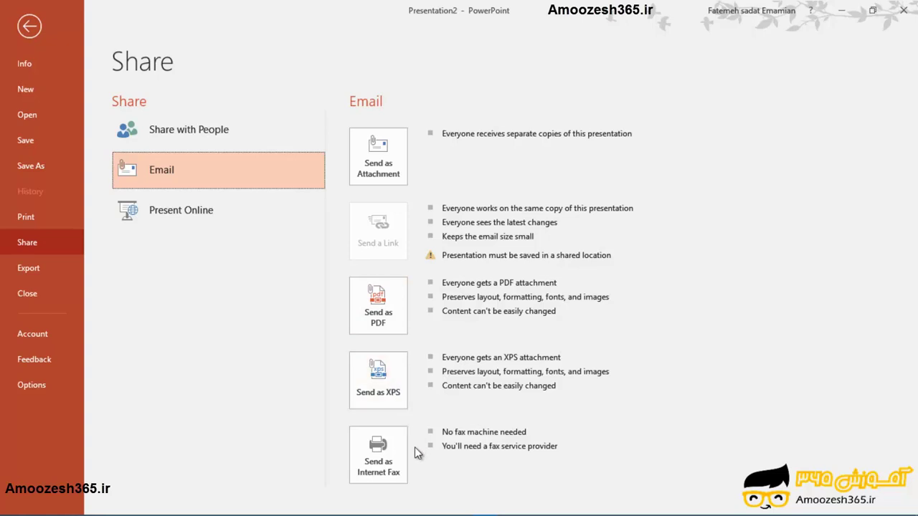
click(155, 216)
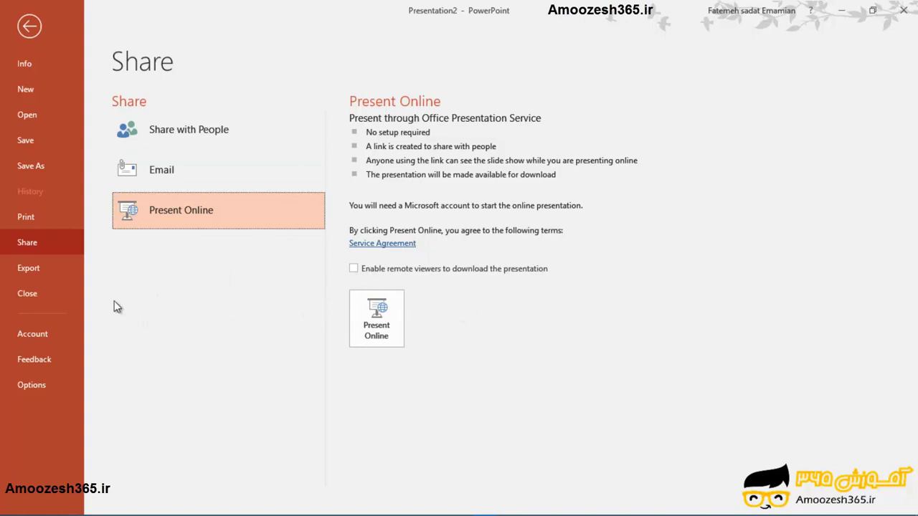
click(39, 269)
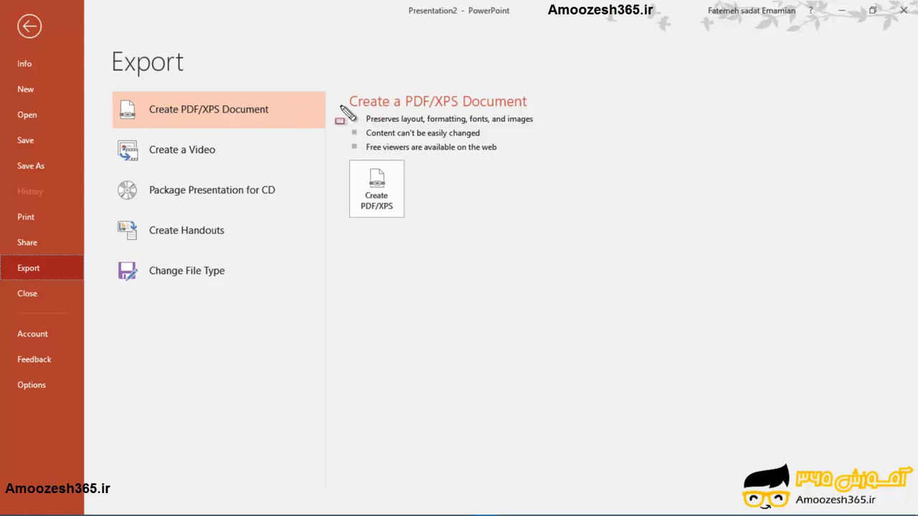
- Show the Create a Video options: Full HD (1080p), 05.00 seconds per slide
mouse_move(330, 85)
mouse_down()
mouse_move(543, 264)
mouse_move(547, 235)
mouse_up()
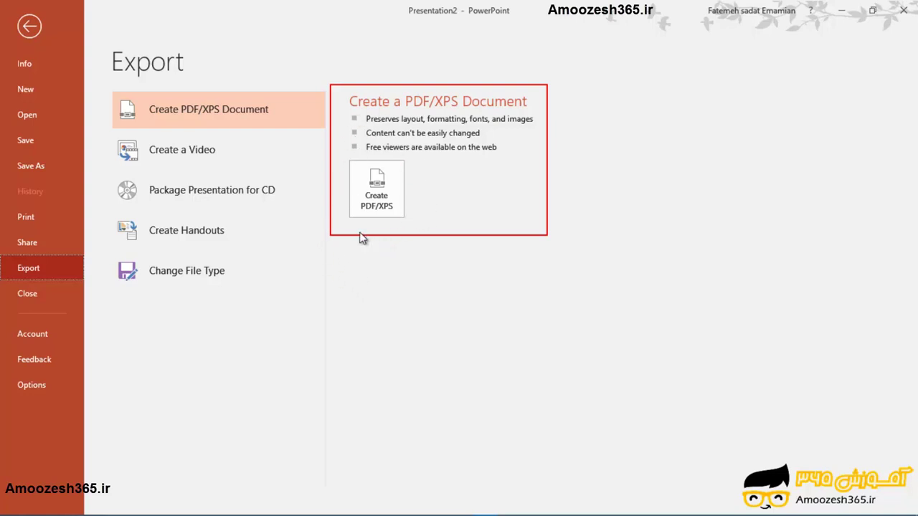
key(Escape)
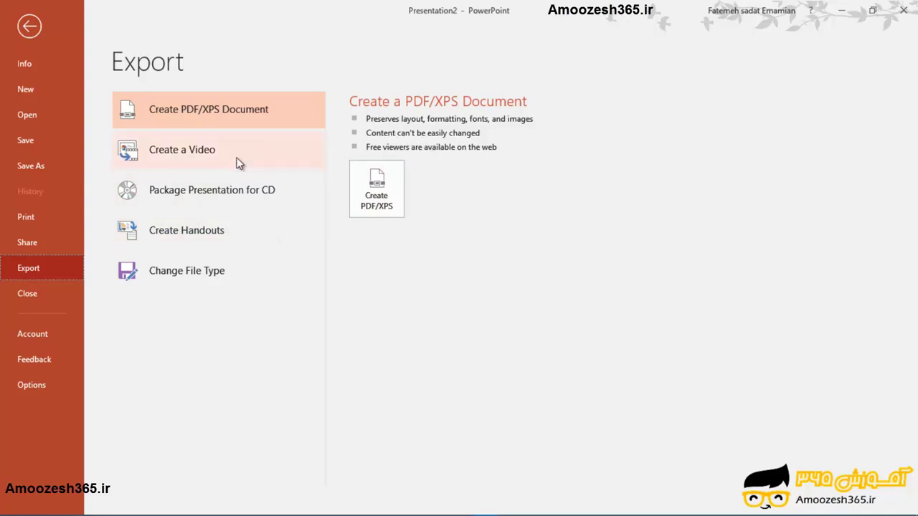
click(175, 160)
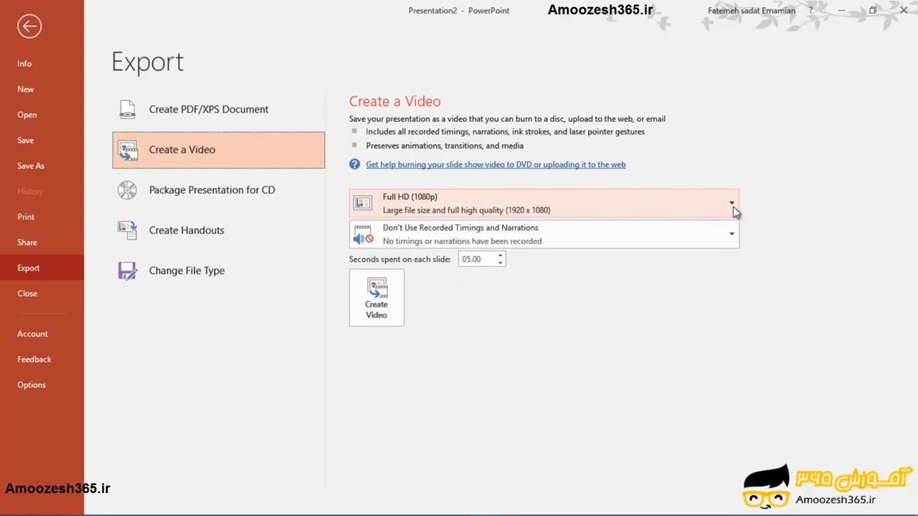
- Review the Package for CD, Create Handouts and Change File Type options, then close Presentation2
click(177, 197)
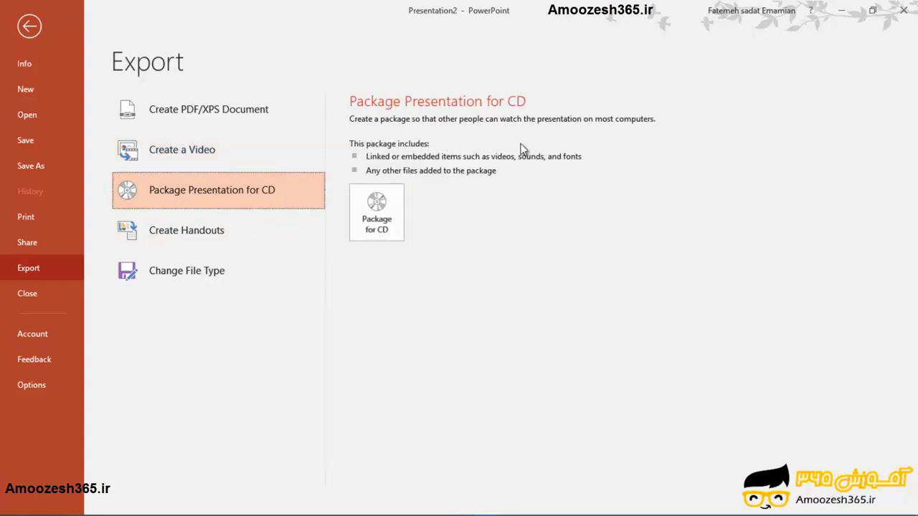
click(201, 235)
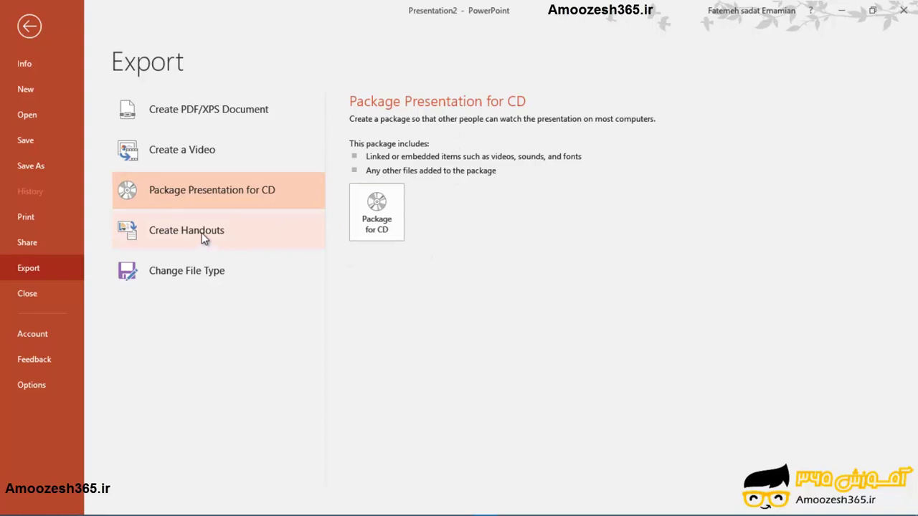
click(198, 278)
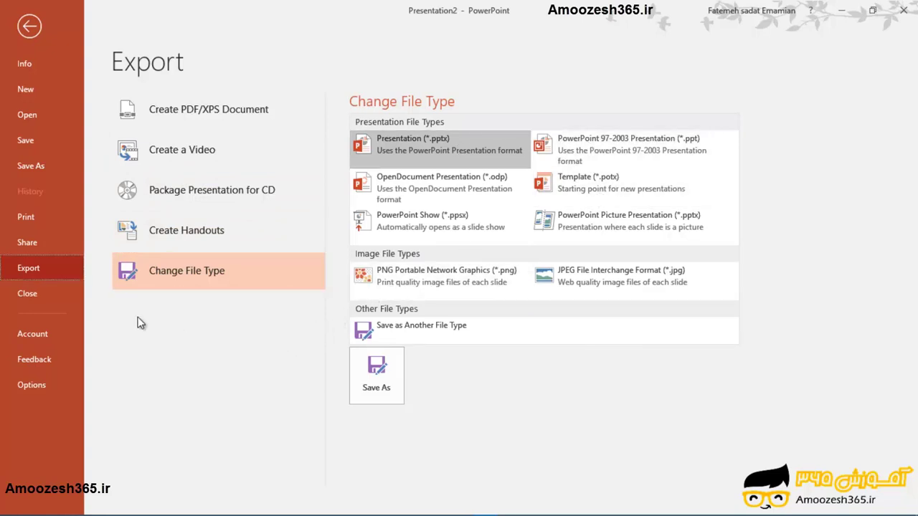
click(29, 294)
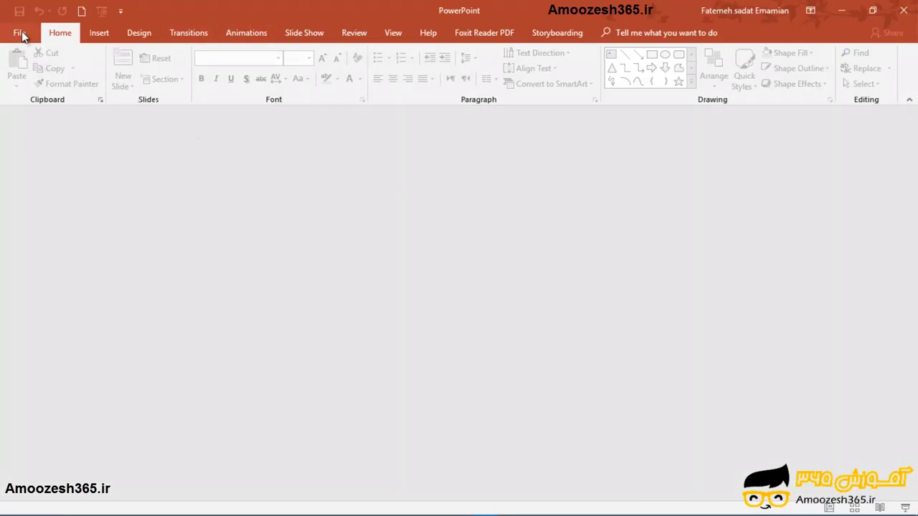
- Create blank Presentation3 and view its Account page showing Office Professional Plus 2019
click(81, 13)
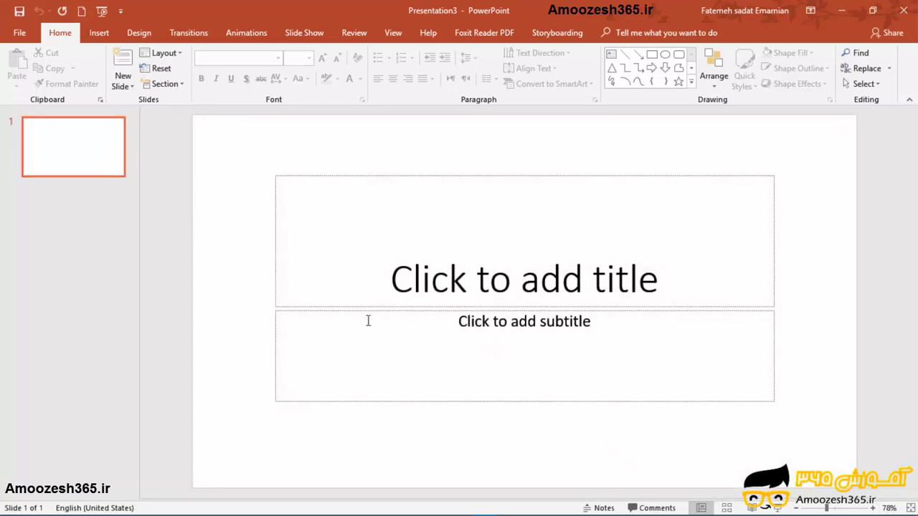
click(20, 33)
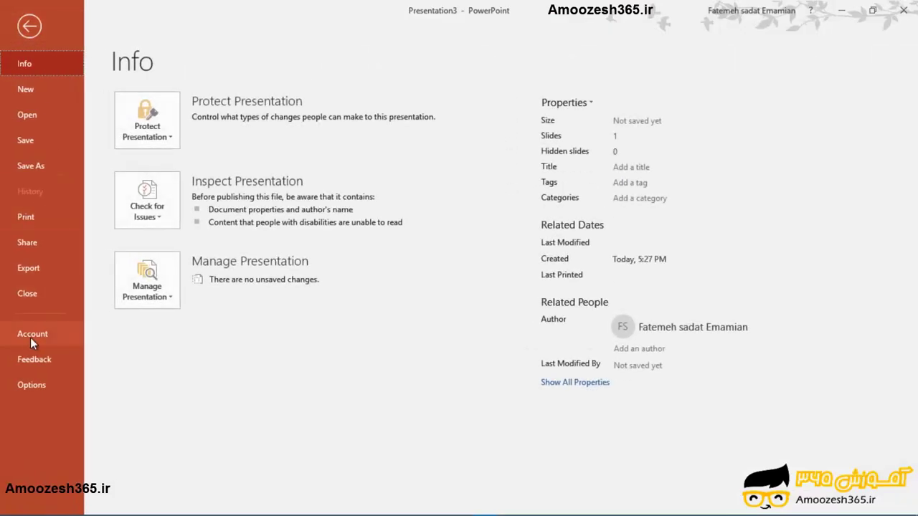
click(36, 337)
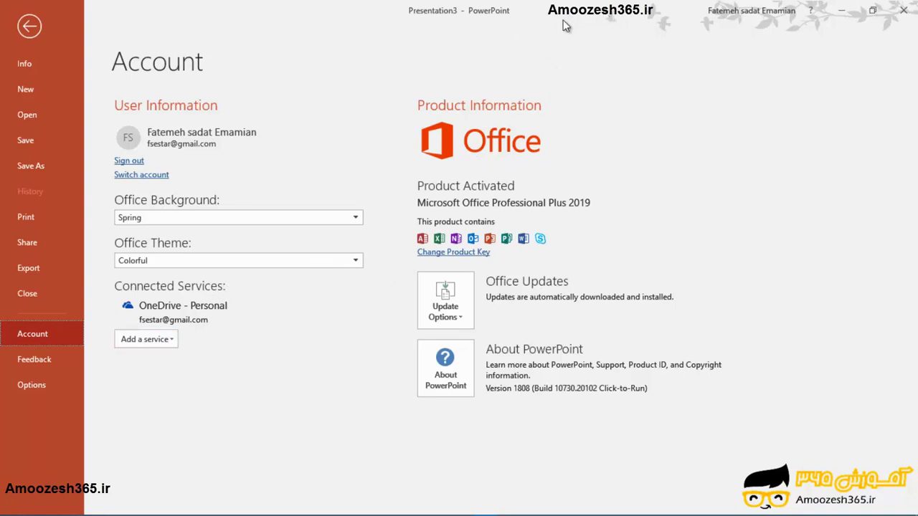
- Open the Office Background list, offering designs from No Background to Underwater
drag(580, 4, 914, 57)
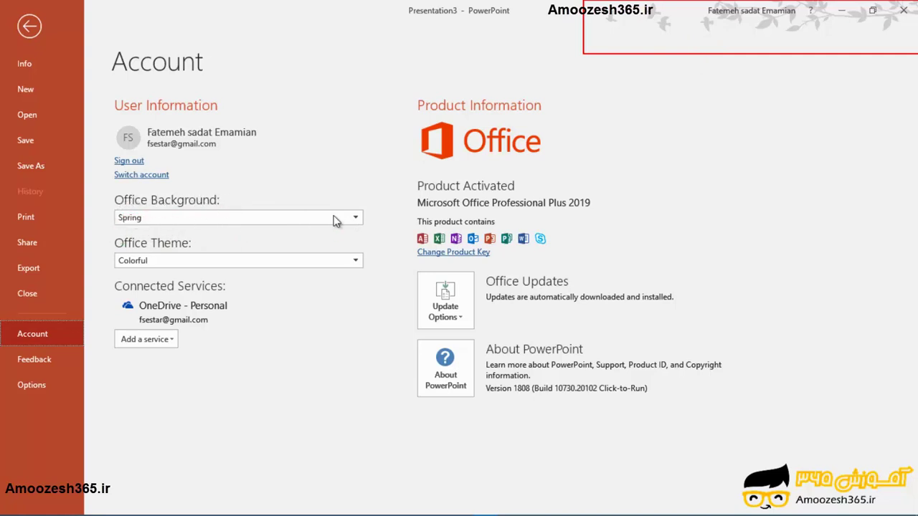
key(Escape)
click(351, 218)
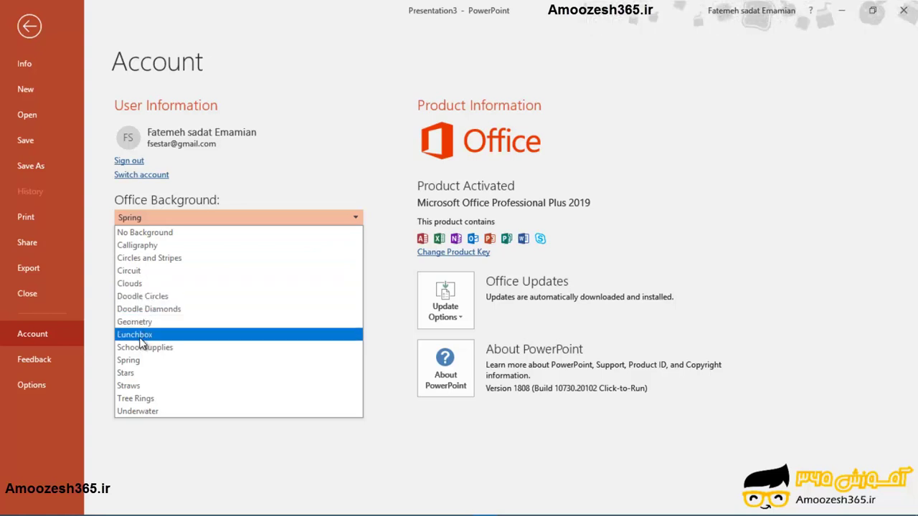
- Keep the Spring background and change the Office theme, trying Dark Gray then Black
click(130, 360)
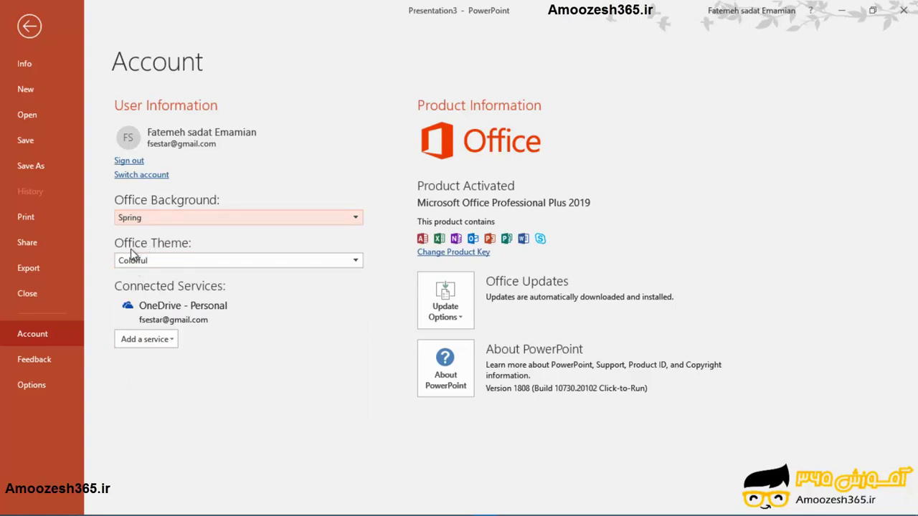
click(357, 262)
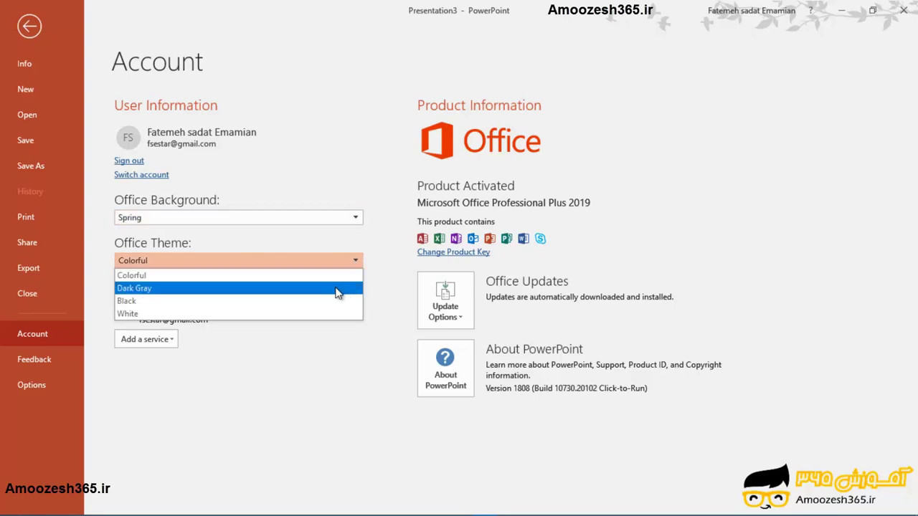
click(335, 287)
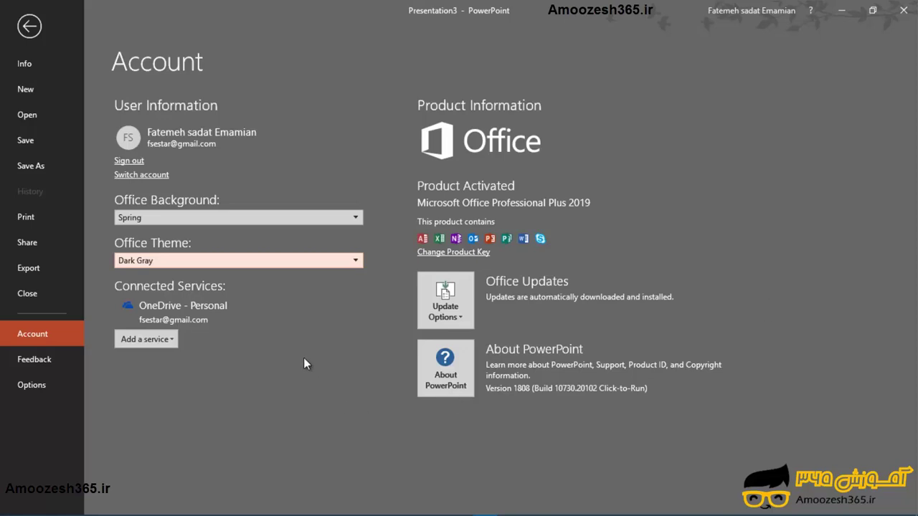
click(355, 260)
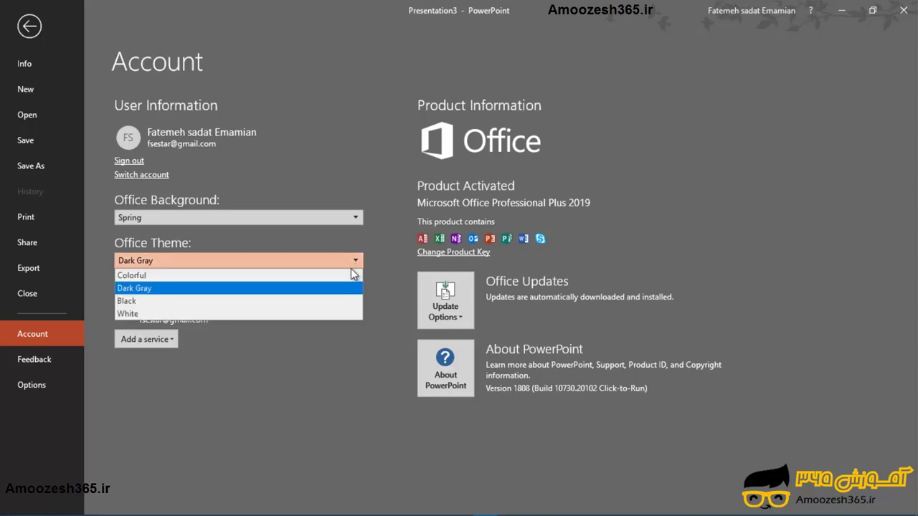
click(329, 307)
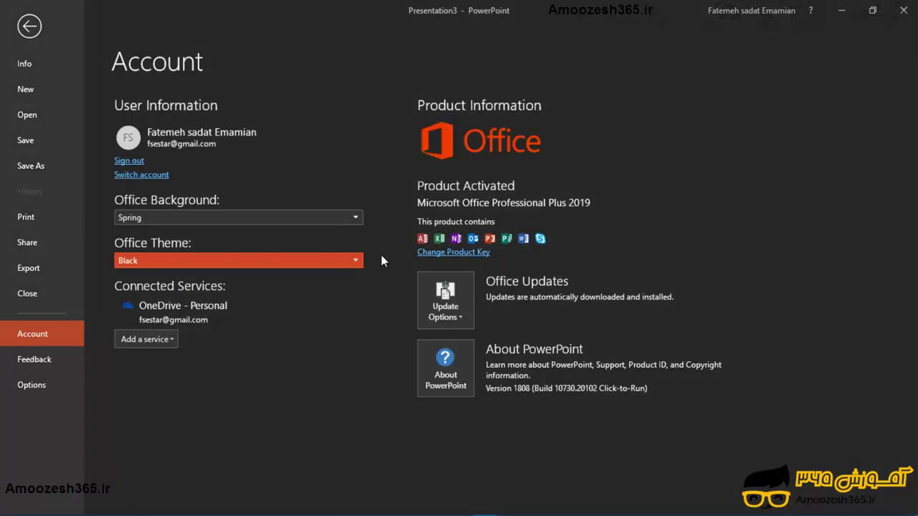
- Switch the Office Theme from Black to White, then to Colorful
click(353, 263)
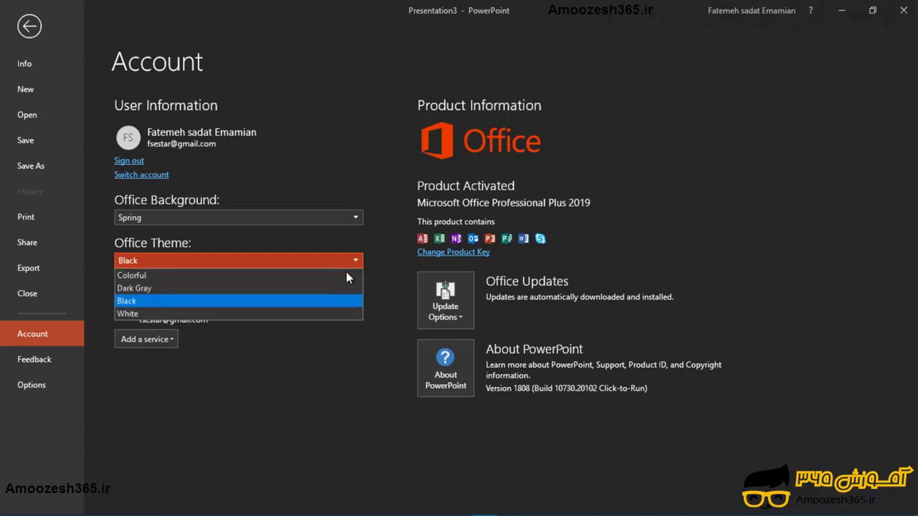
click(321, 312)
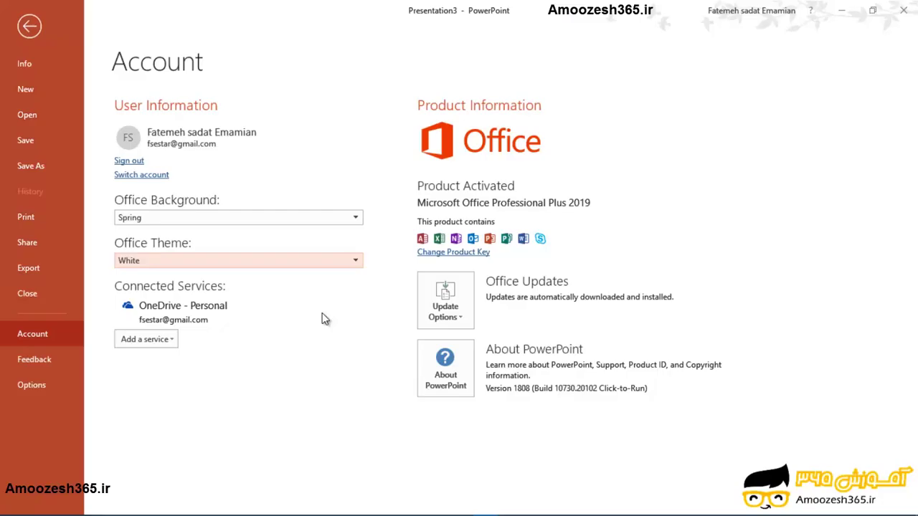
click(353, 260)
click(332, 274)
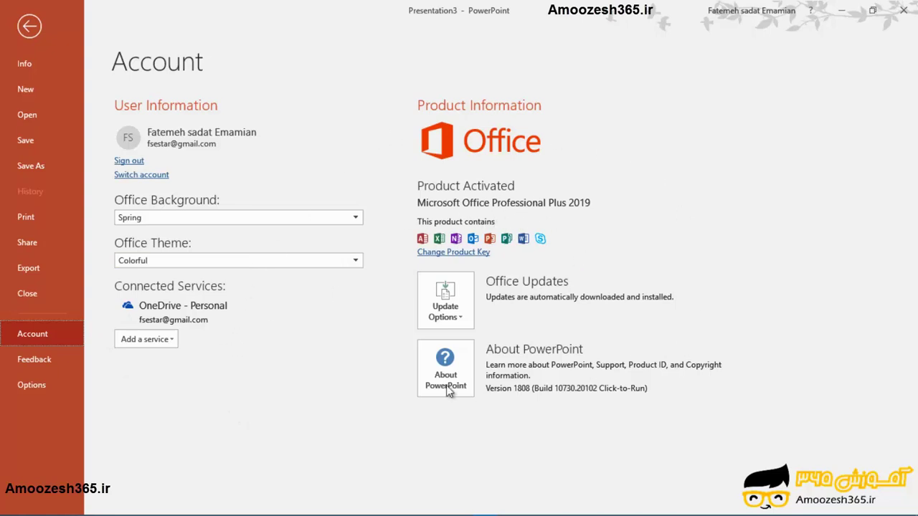
click(428, 361)
- Show the Feedback page with I Like Something, I Don't Like Something and I Have a Suggestion
click(49, 360)
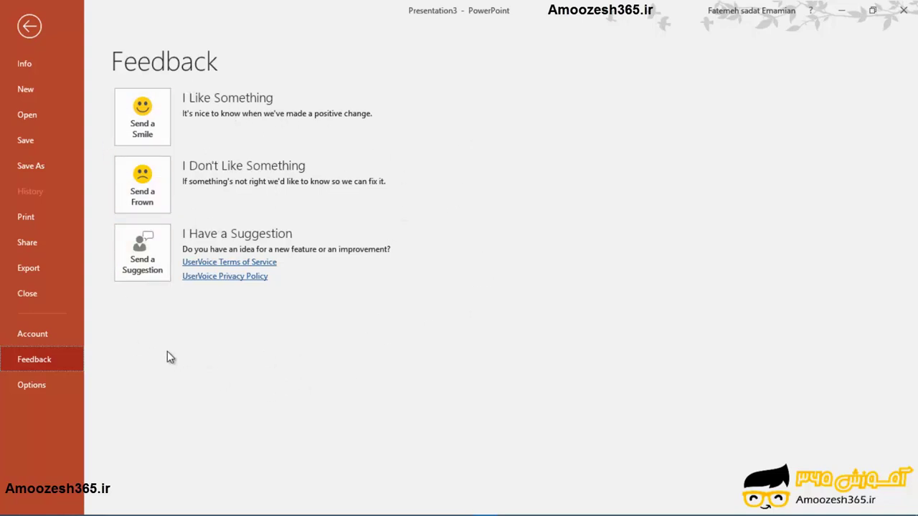
- Open PowerPoint Options and view the Language page, then the Ease of Access page
click(32, 385)
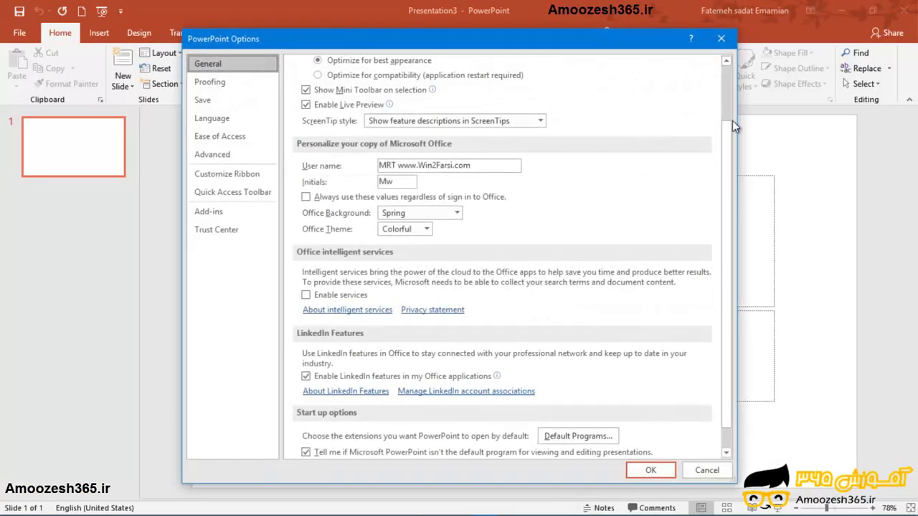
drag(732, 120, 730, 80)
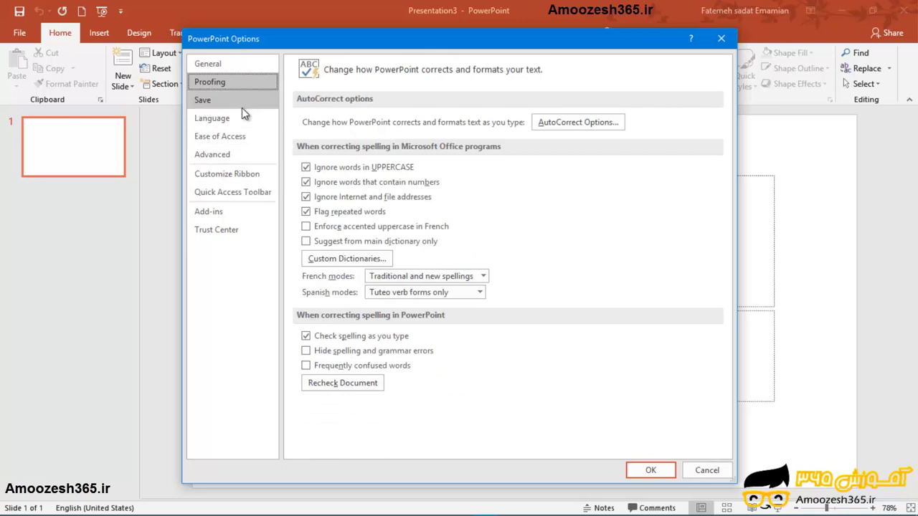
click(230, 118)
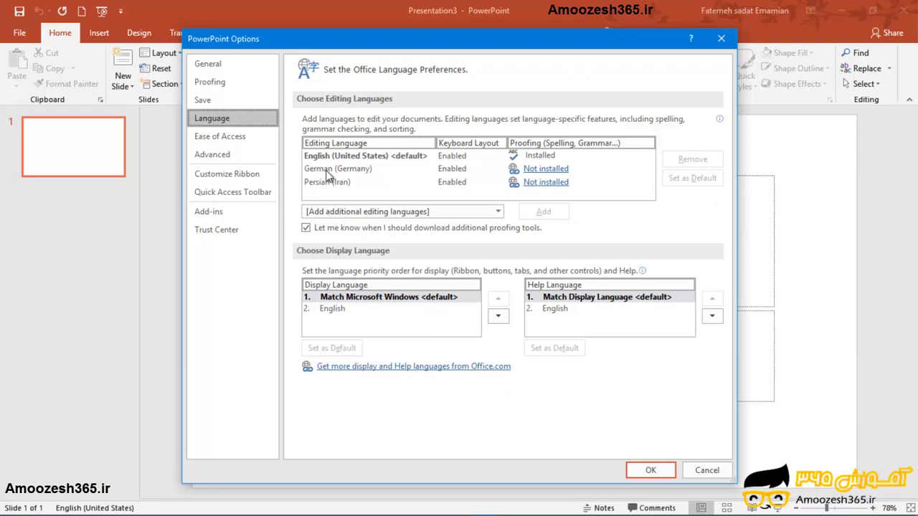
click(216, 140)
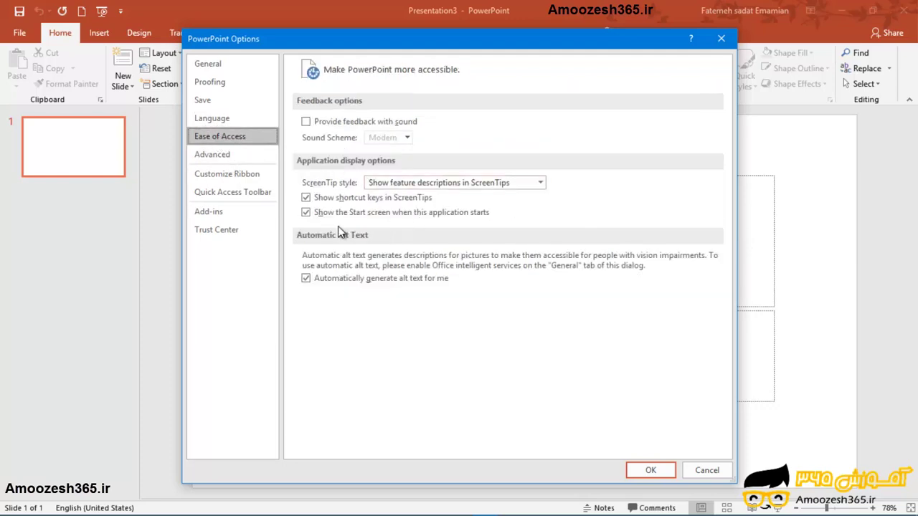
- Browse the Advanced, Customize Ribbon, Quick Access Toolbar, Add-ins and Trust Center option pages
click(231, 155)
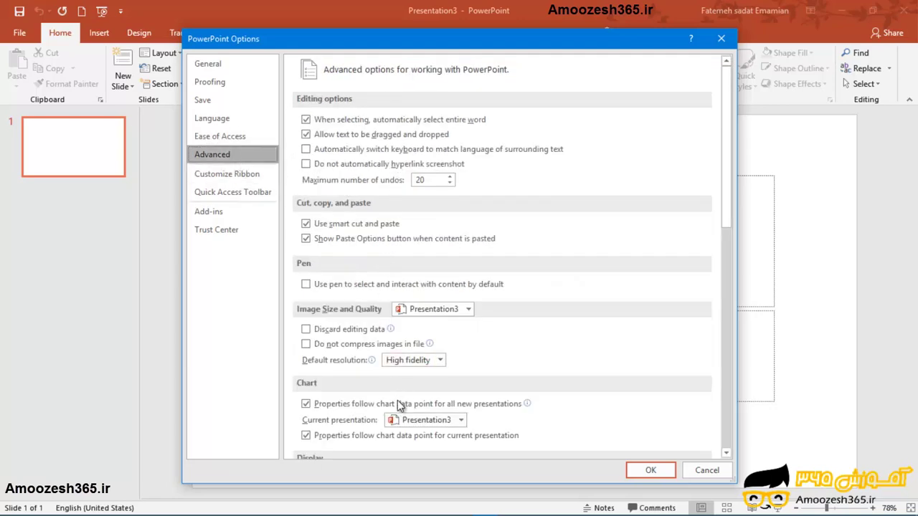
click(222, 179)
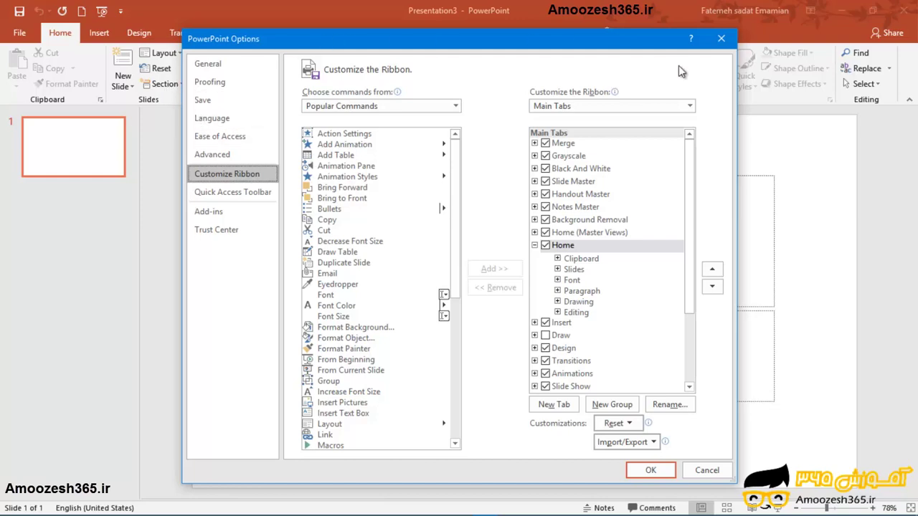
click(236, 195)
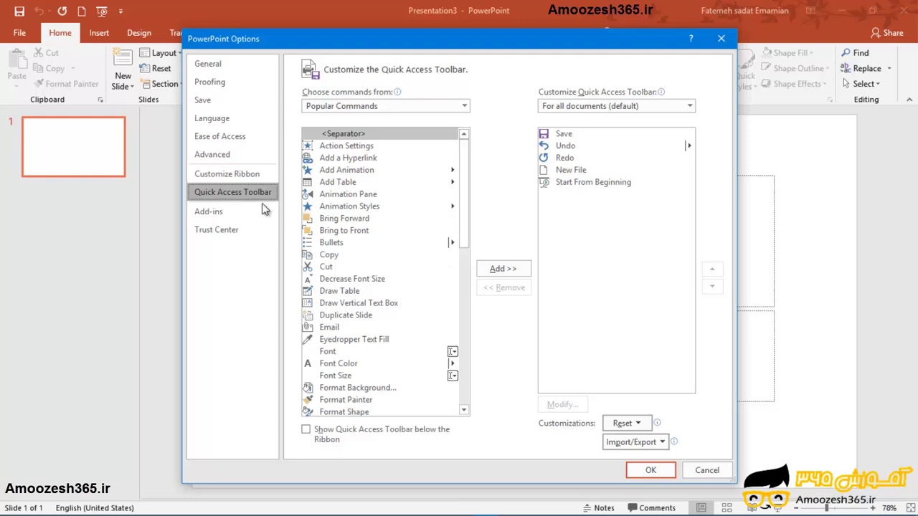
click(227, 217)
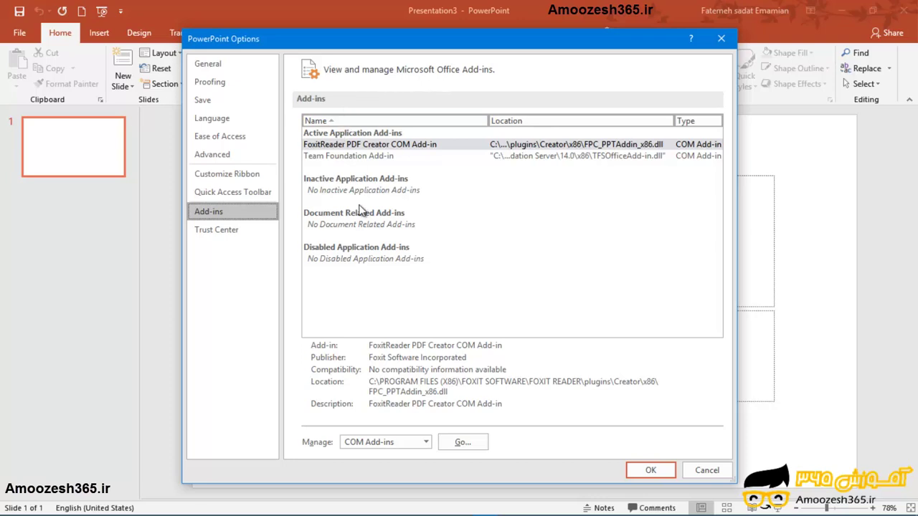
click(239, 231)
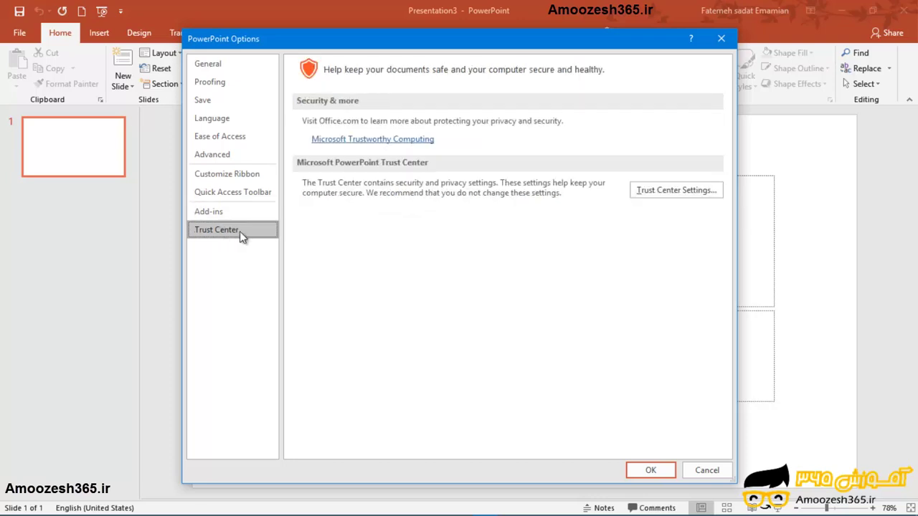
click(225, 156)
- Move through Ease of Access and Language to the Save options page
click(218, 139)
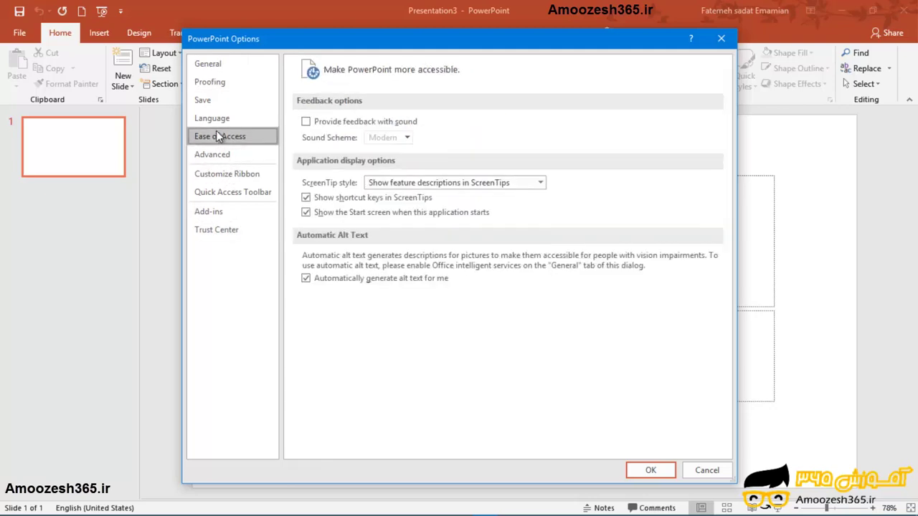
click(217, 123)
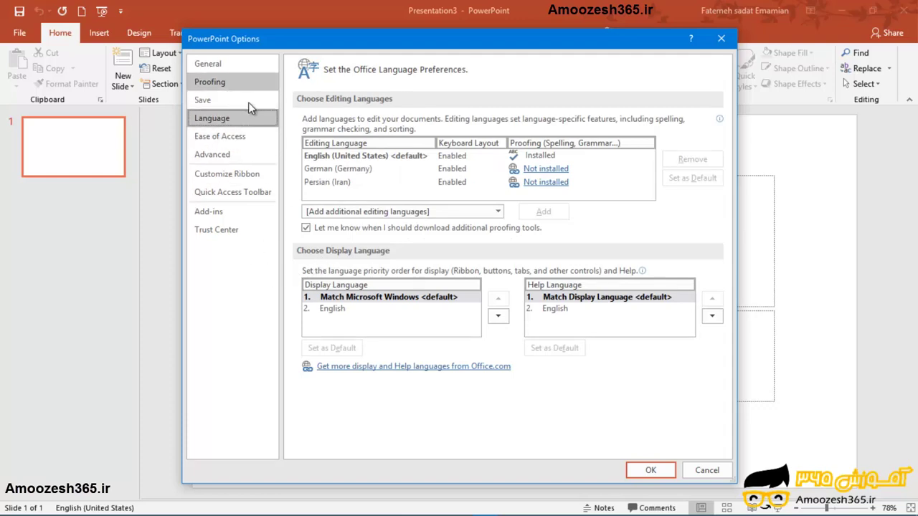
click(239, 106)
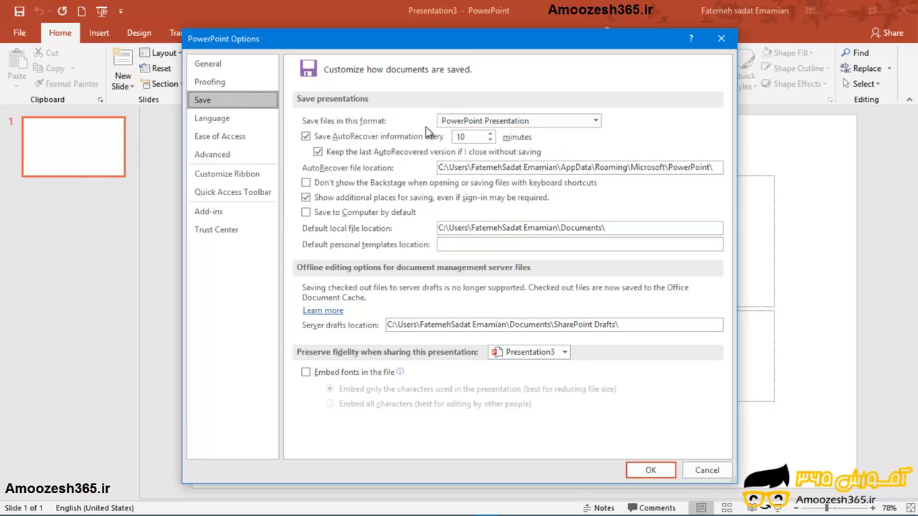
- Keep PowerPoint Presentation as default save format, toggle AutoRecover, then view Proofing settings
click(595, 122)
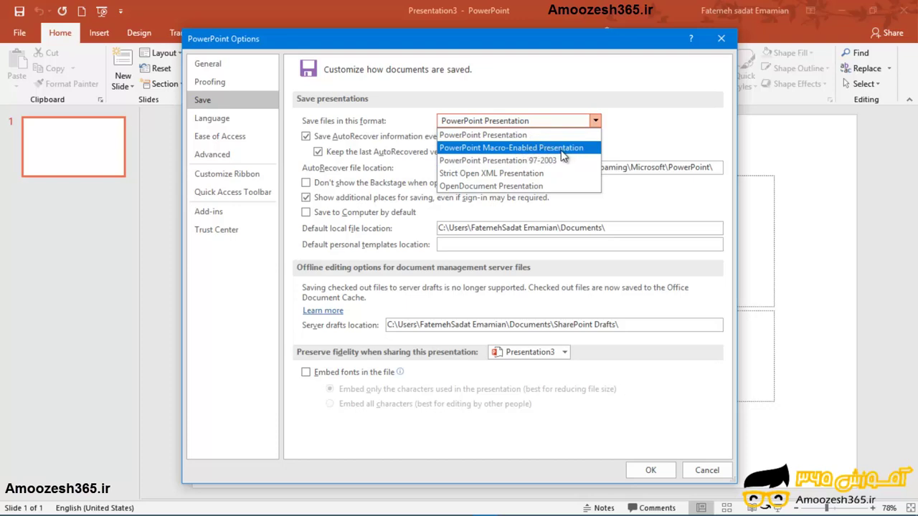
key(Escape)
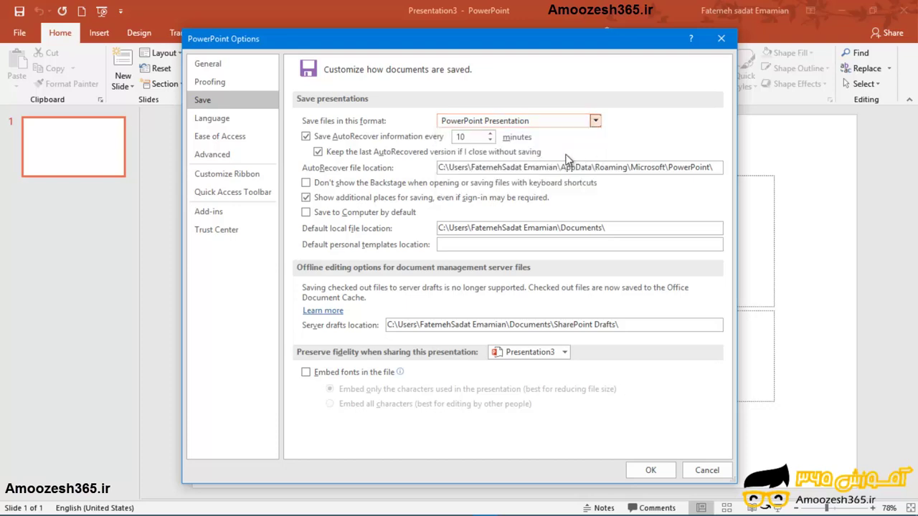
click(392, 143)
click(207, 83)
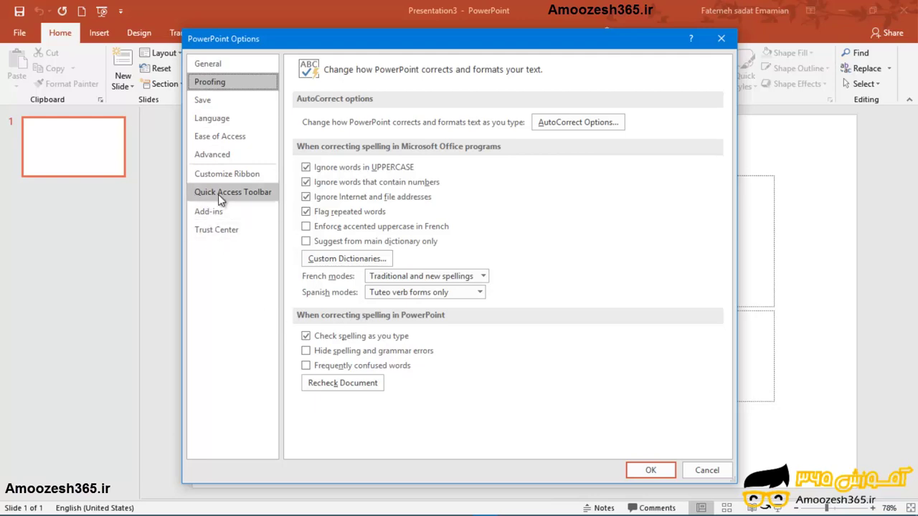
- Confirm PowerPoint Options with OK, back to Presentation3's blank title slide
click(651, 470)
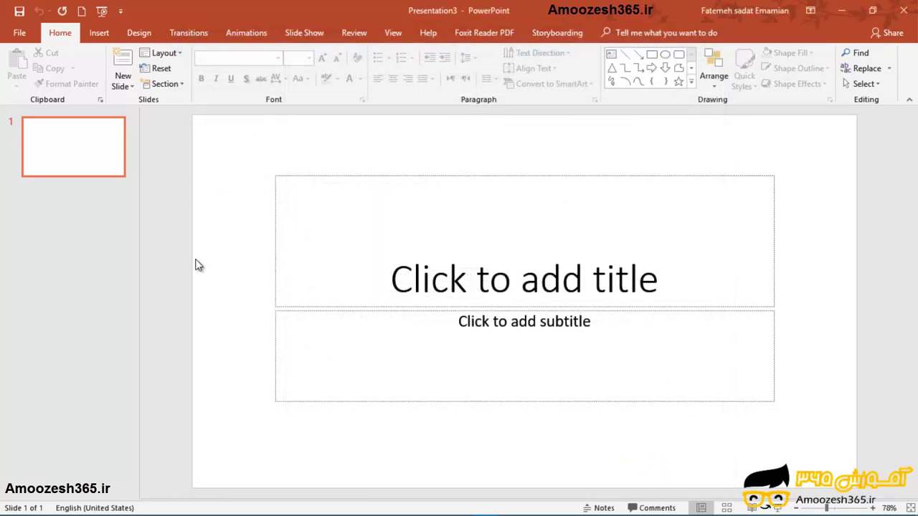